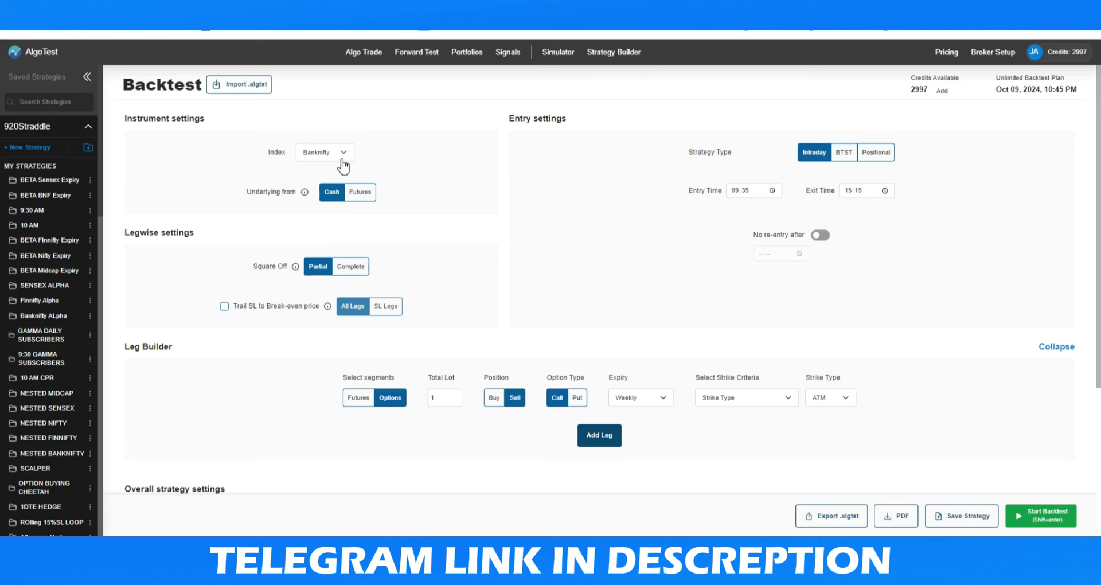
# - Set the entry time to 09:30 and enable the no re-entry limit after 13:00
pyautogui.click(745, 192)
pyautogui.click(820, 240)
pyautogui.click(763, 259)
pyautogui.write('13:')
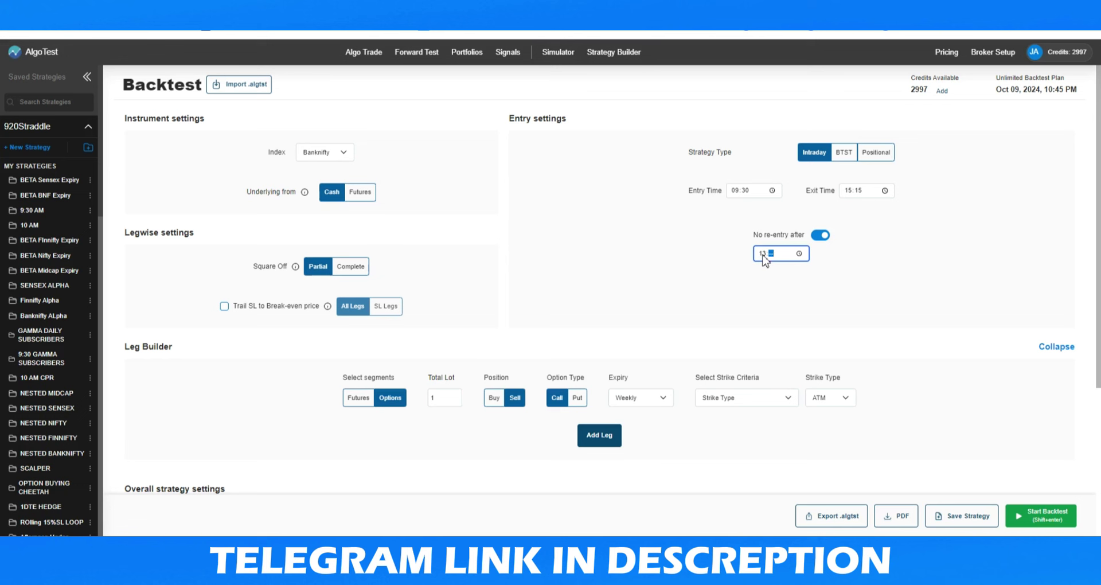
pyautogui.write('00')
pyautogui.click(790, 278)
# - Keep Banknifty as the index and enable trailing the stop loss to break-even price for all legs
pyautogui.click(315, 153)
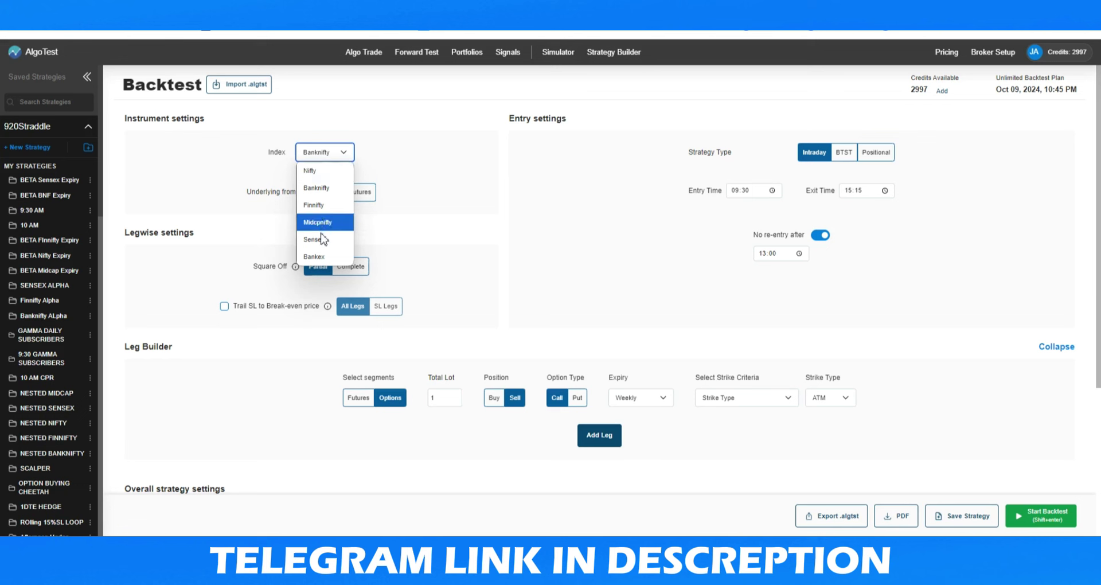
pyautogui.click(335, 190)
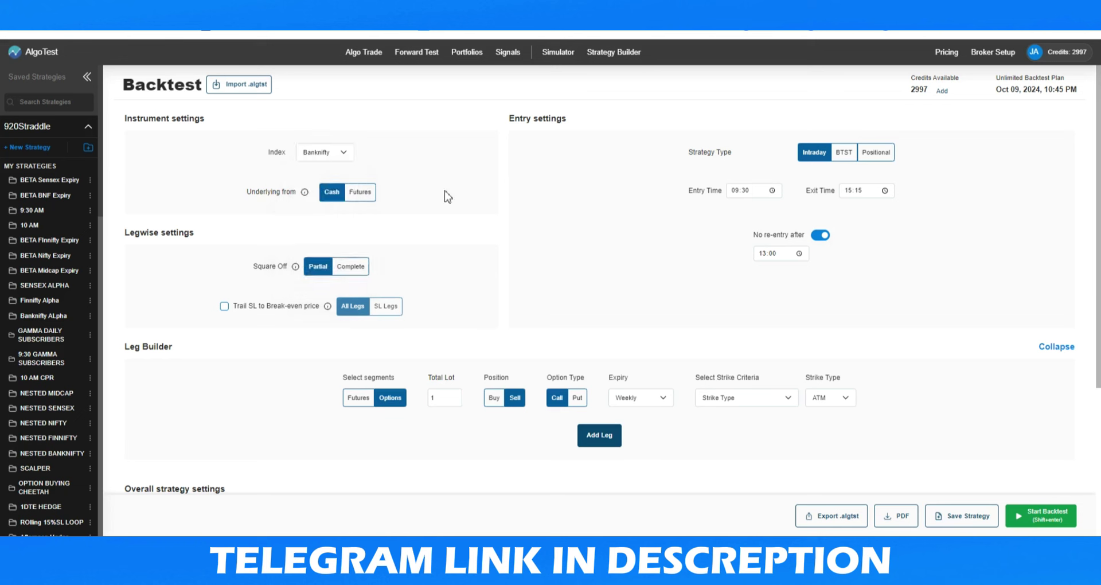
pyautogui.scroll(-3, 459, 201)
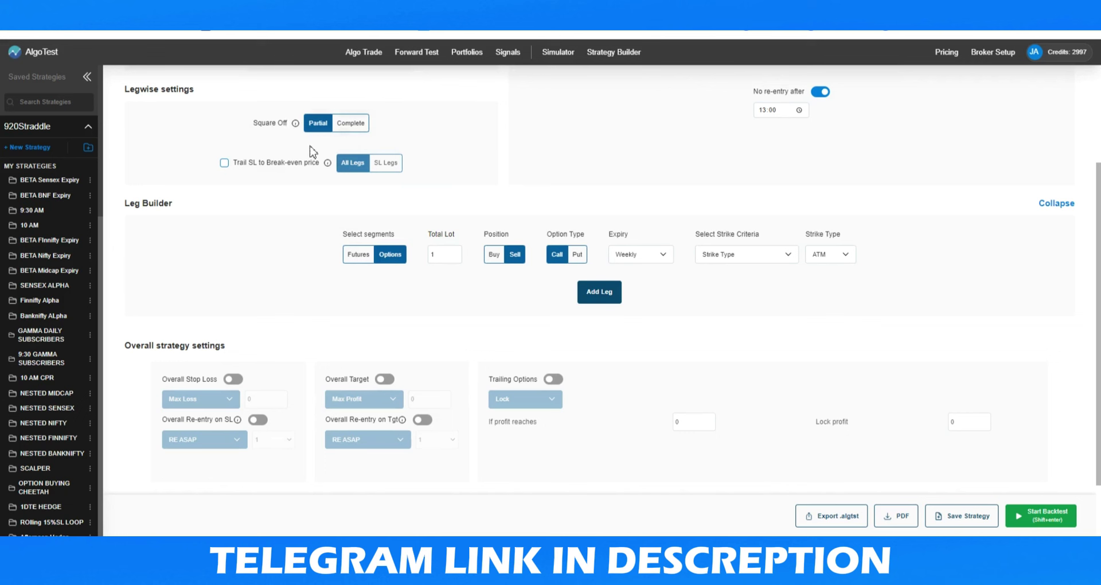
pyautogui.click(225, 163)
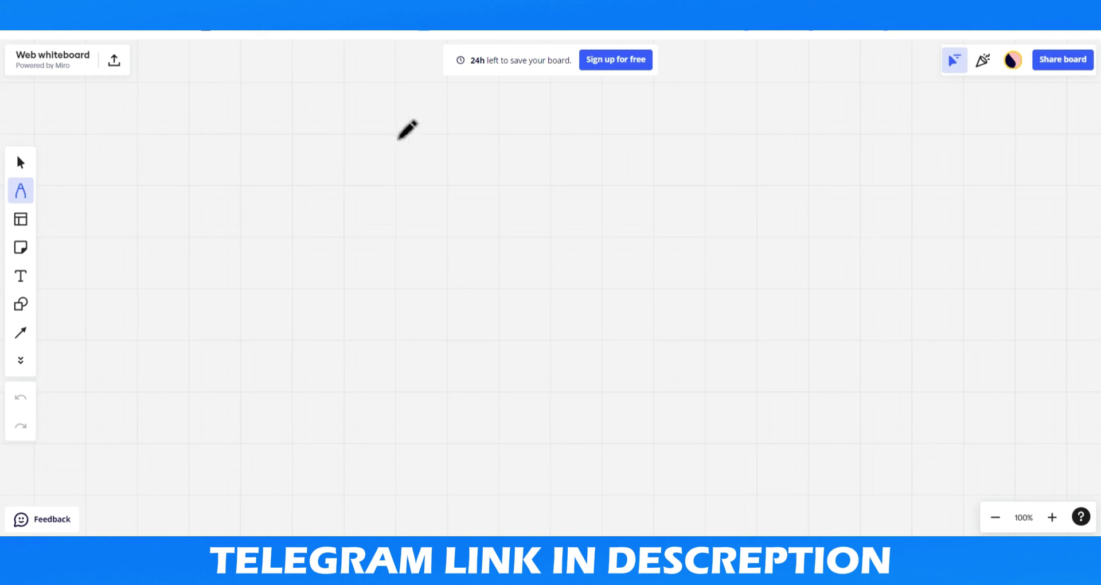
# - Switch to the web whiteboard and handwrite two rows reading 100 – 25% – 125
pyautogui.moveTo(398, 128); pyautogui.dragTo(400, 172)
pyautogui.moveTo(434, 131)
pyautogui.mouseDown()
pyautogui.moveTo(438, 164)
pyautogui.moveTo(439, 137)
pyautogui.mouseUp()
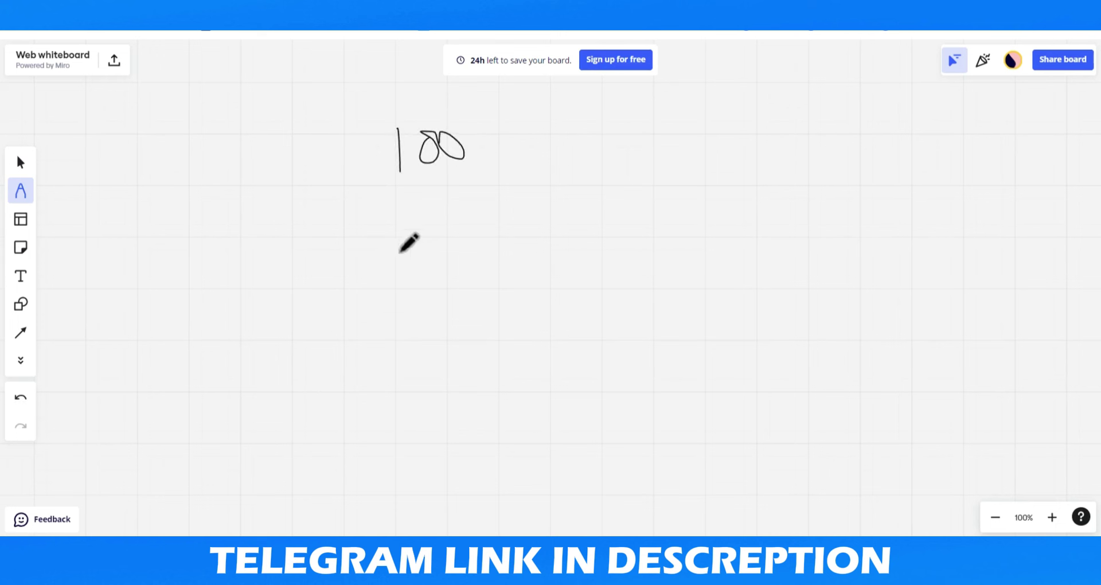
pyautogui.moveTo(404, 236)
pyautogui.mouseDown()
pyautogui.moveTo(409, 278)
pyautogui.moveTo(440, 244)
pyautogui.moveTo(473, 239)
pyautogui.mouseUp()
pyautogui.moveTo(501, 132)
pyautogui.mouseDown()
pyautogui.moveTo(577, 143)
pyautogui.moveTo(609, 119)
pyautogui.moveTo(729, 129)
pyautogui.mouseUp()
pyautogui.moveTo(771, 111); pyautogui.dragTo(779, 131)
pyautogui.moveTo(793, 114)
pyautogui.mouseDown()
pyautogui.moveTo(794, 129)
pyautogui.moveTo(810, 117)
pyautogui.mouseUp()
pyautogui.moveTo(819, 114); pyautogui.dragTo(821, 112)
pyautogui.moveTo(552, 253)
pyautogui.mouseDown()
pyautogui.moveTo(651, 261)
pyautogui.moveTo(681, 227)
pyautogui.moveTo(701, 232)
pyautogui.mouseUp()
pyautogui.moveTo(717, 248); pyautogui.dragTo(779, 241)
pyautogui.moveTo(795, 233)
pyautogui.mouseDown()
pyautogui.moveTo(797, 249)
pyautogui.moveTo(831, 246)
pyautogui.moveTo(852, 228)
pyautogui.mouseUp()
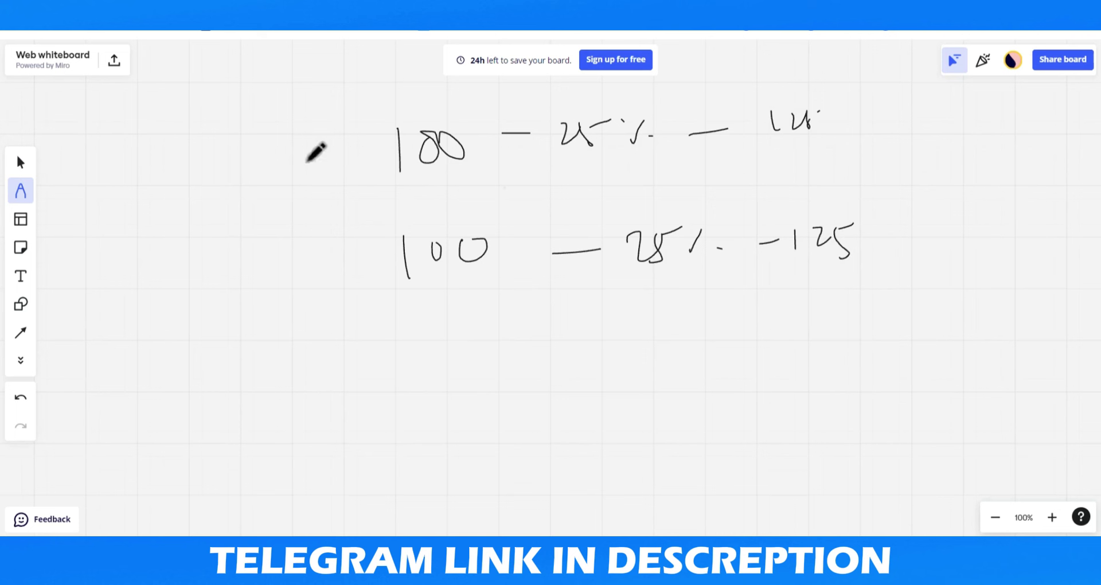
# - Tick the first row's 100, circle the second row's 125, and draw a curved arrow from it back to 100
pyautogui.moveTo(307, 152); pyautogui.dragTo(466, 102)
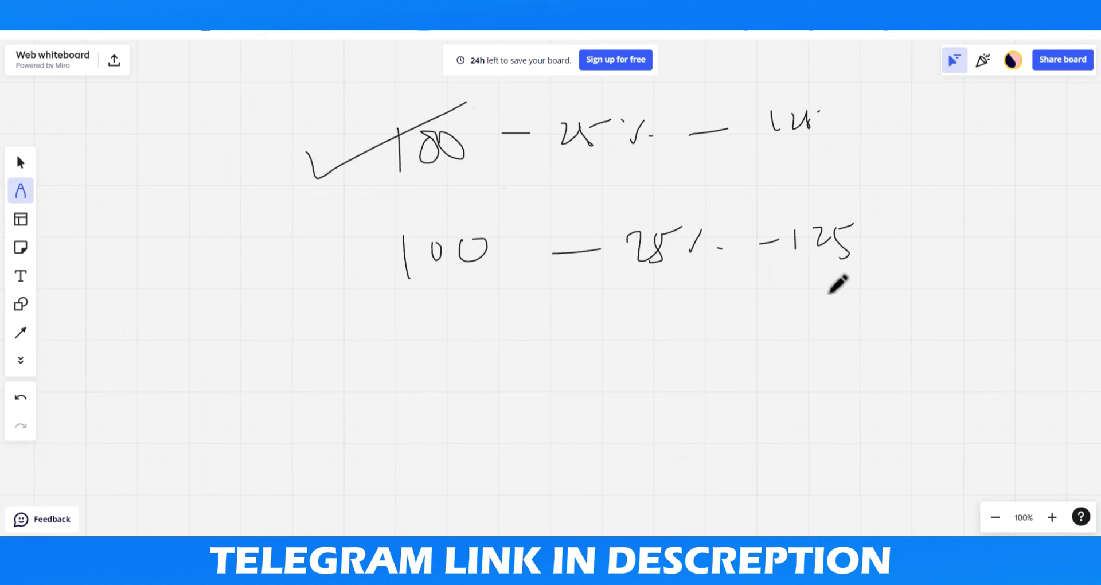
pyautogui.moveTo(813, 200); pyautogui.dragTo(761, 254)
pyautogui.moveTo(769, 289); pyautogui.dragTo(806, 212)
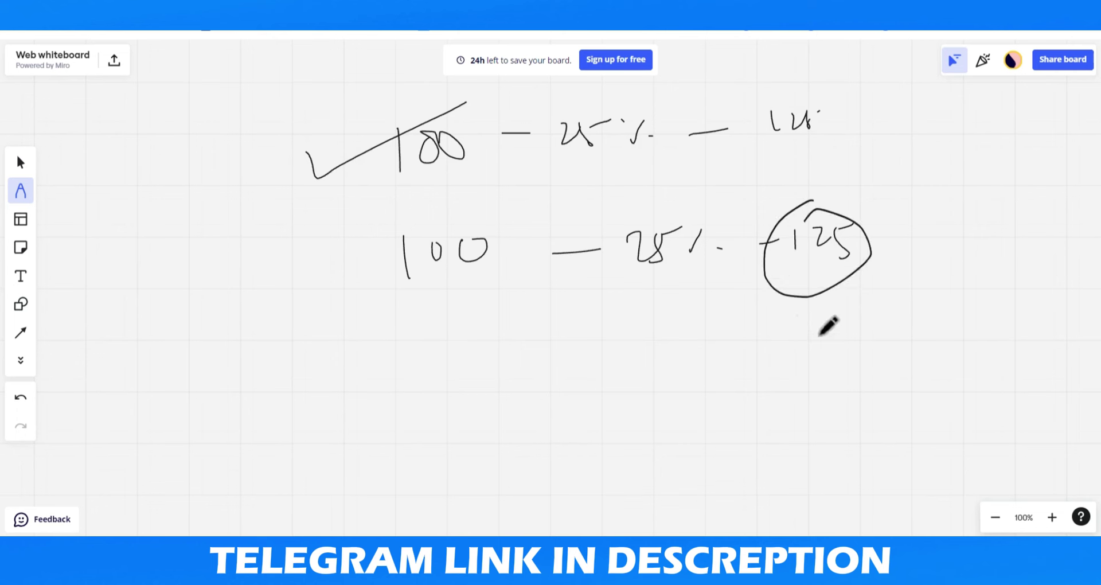
pyautogui.moveTo(820, 321)
pyautogui.mouseDown()
pyautogui.moveTo(493, 303)
pyautogui.moveTo(486, 318)
pyautogui.mouseUp()
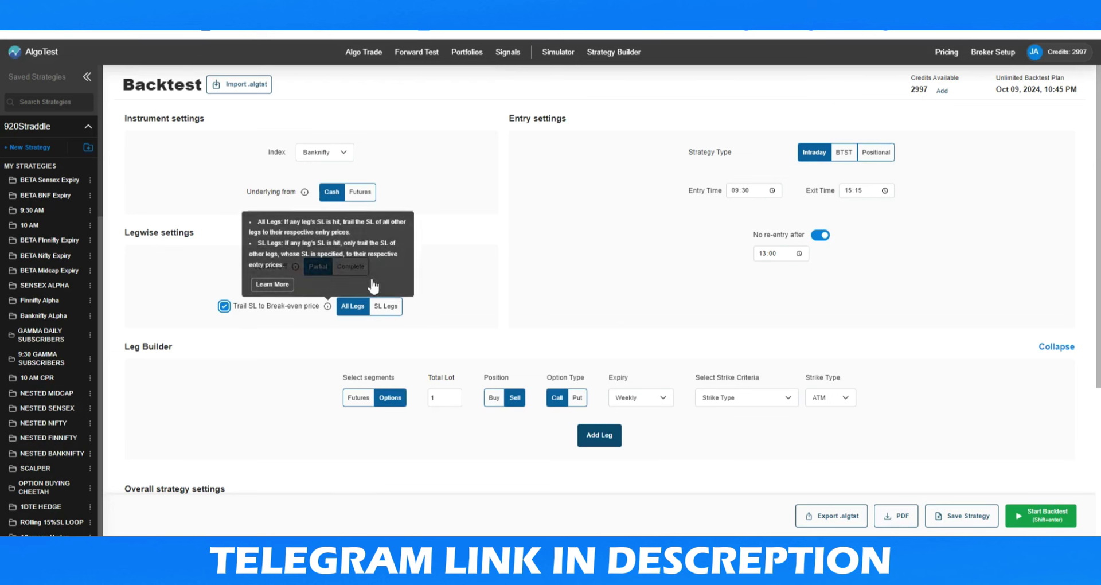
# - Switch back to AlgoTest, add two one-lot weekly ATM sell call legs, and collapse the Leg Builder
pyautogui.moveTo(329, 312)
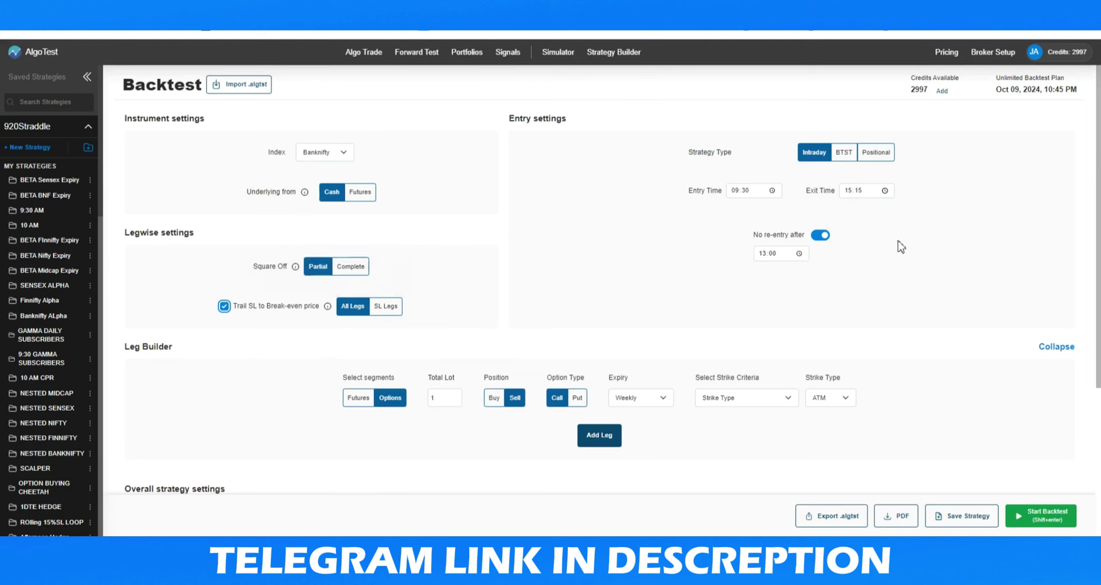
pyautogui.scroll(-3, 957, 238)
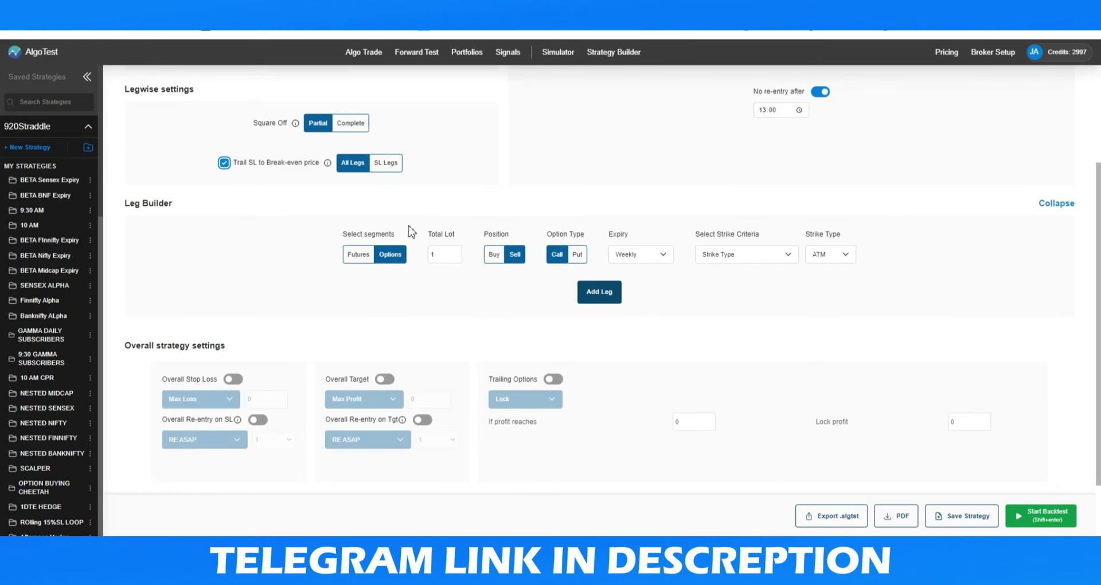
pyautogui.click(600, 292)
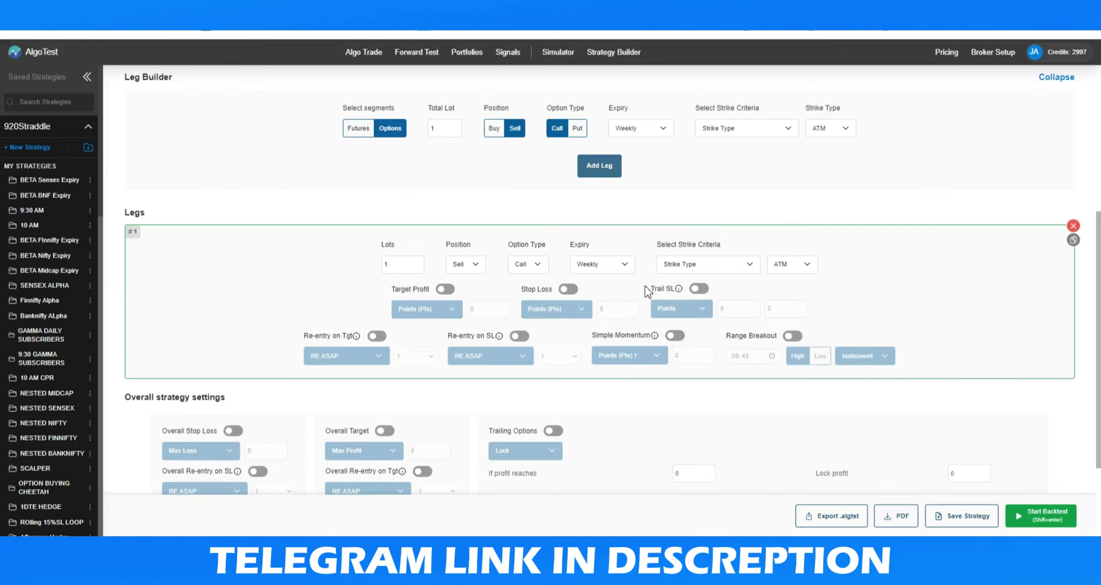
pyautogui.click(597, 166)
pyautogui.scroll(5, 995, 181)
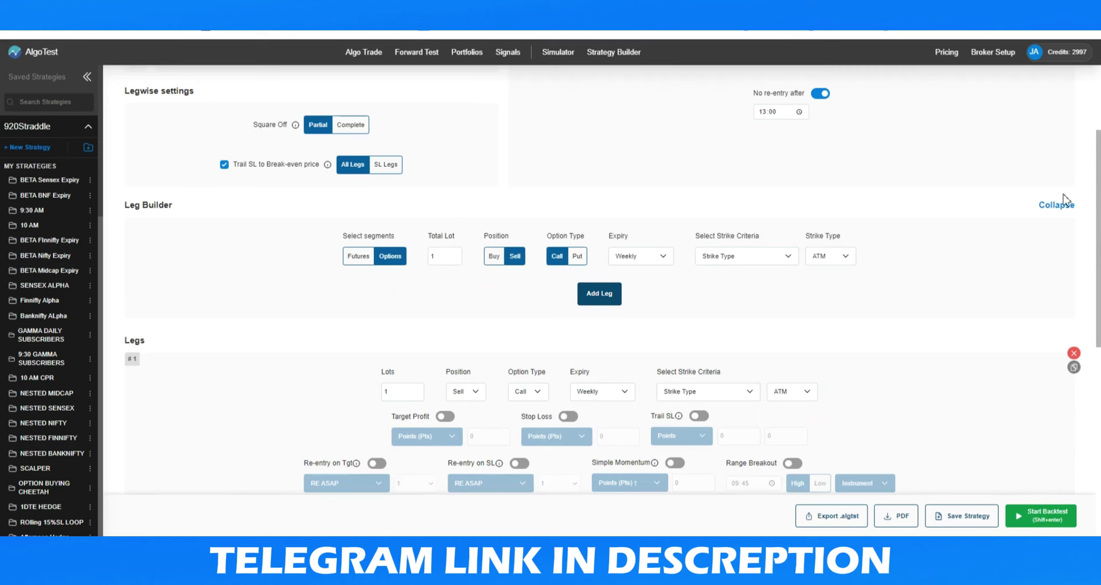
pyautogui.click(1055, 202)
pyautogui.scroll(-1, 743, 208)
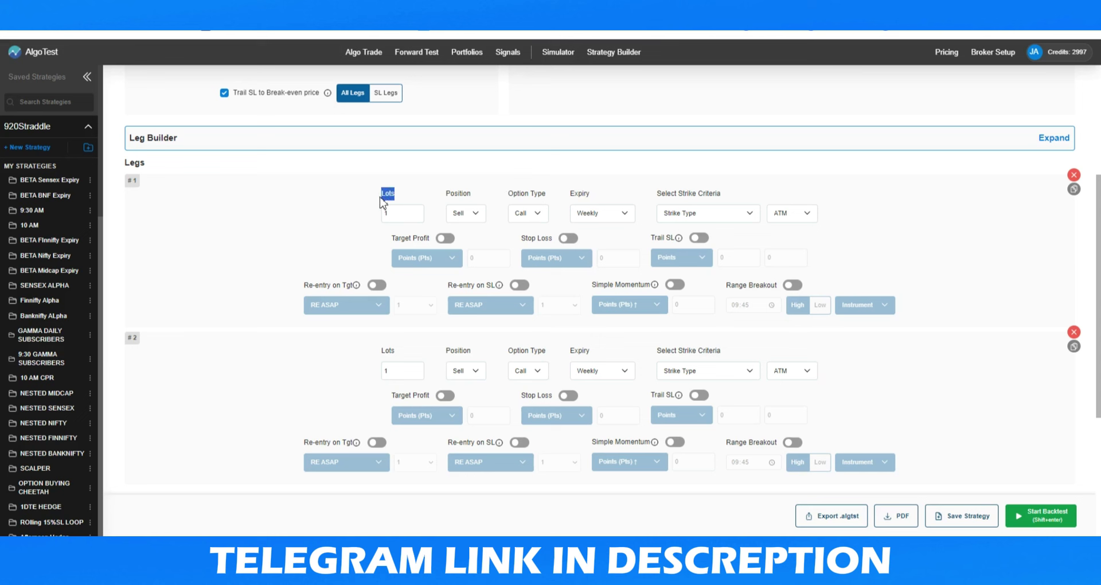
# - Try a different lot count for the first leg and set it back to 1
pyautogui.doubleClick(380, 213)
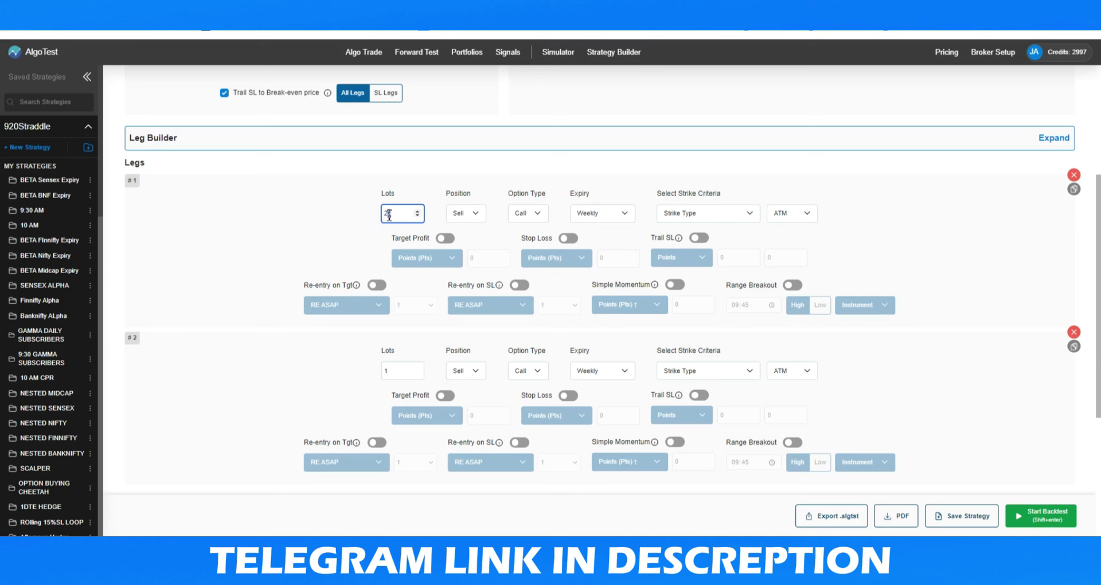
pyautogui.press('BackSpace')
pyautogui.write('1')
# - Examine the position and option type choices of the first leg
pyautogui.click(471, 193)
pyautogui.moveTo(446, 193); pyautogui.dragTo(469, 198)
pyautogui.click(474, 201)
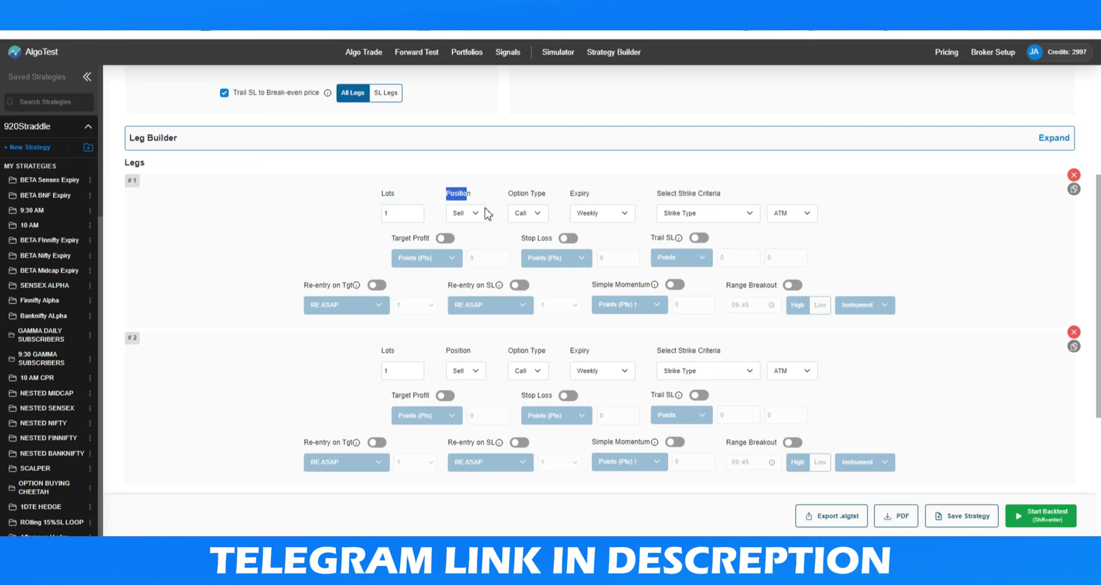
pyautogui.click(478, 217)
pyautogui.click(505, 188)
pyautogui.moveTo(509, 193); pyautogui.dragTo(542, 195)
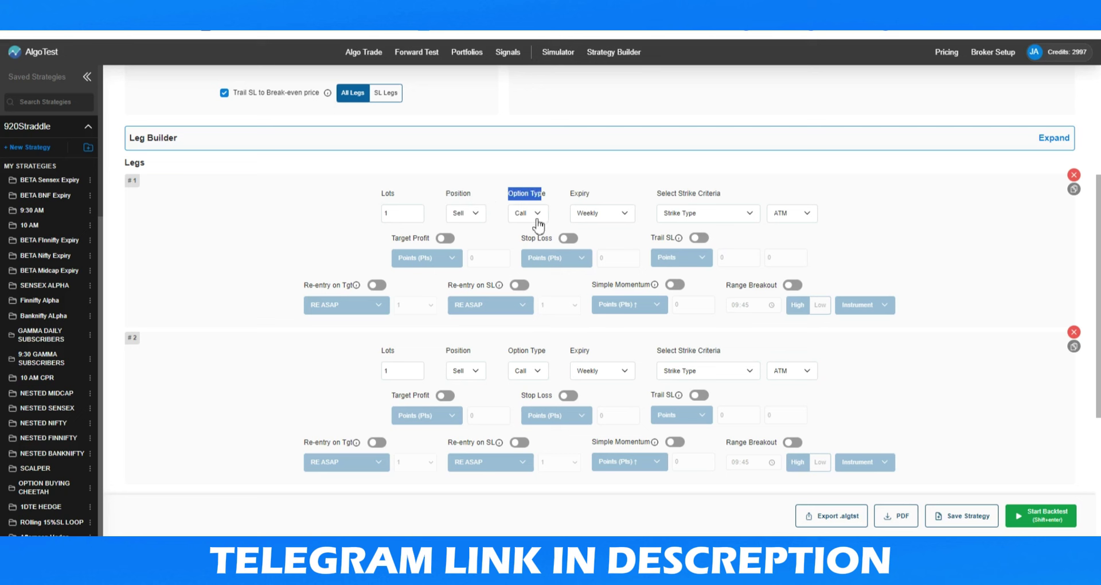
pyautogui.click(534, 217)
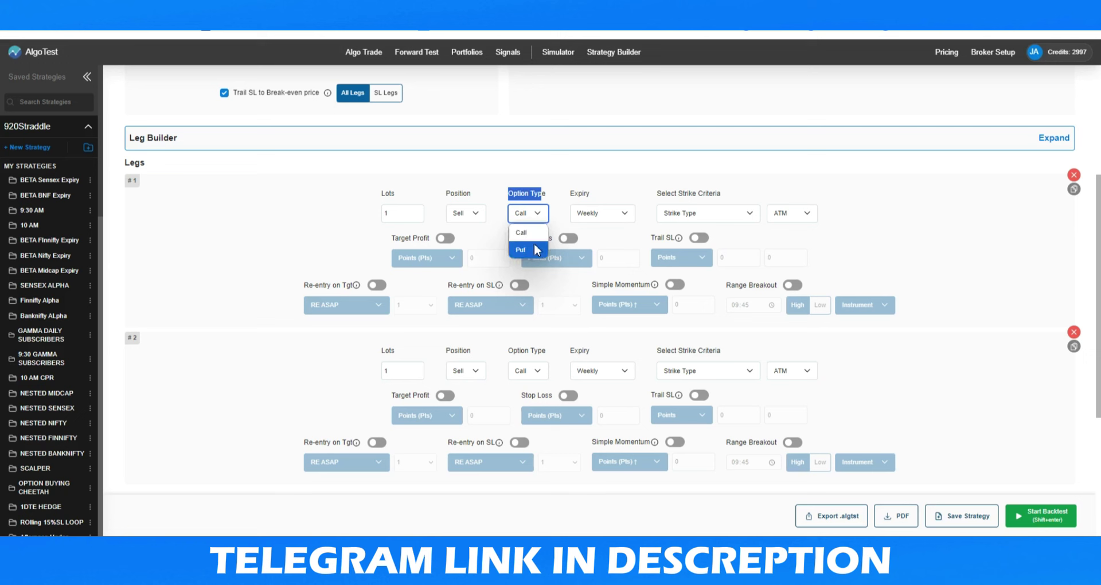
pyautogui.click(637, 197)
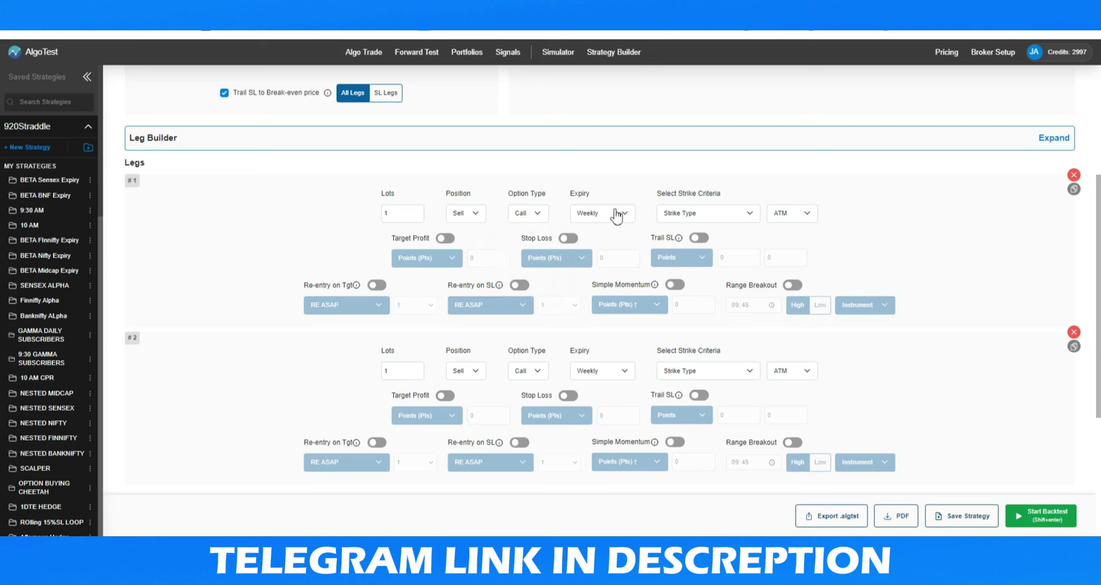
# - Examine the expiry, strike criteria and strike type choices of the first leg
pyautogui.click(619, 213)
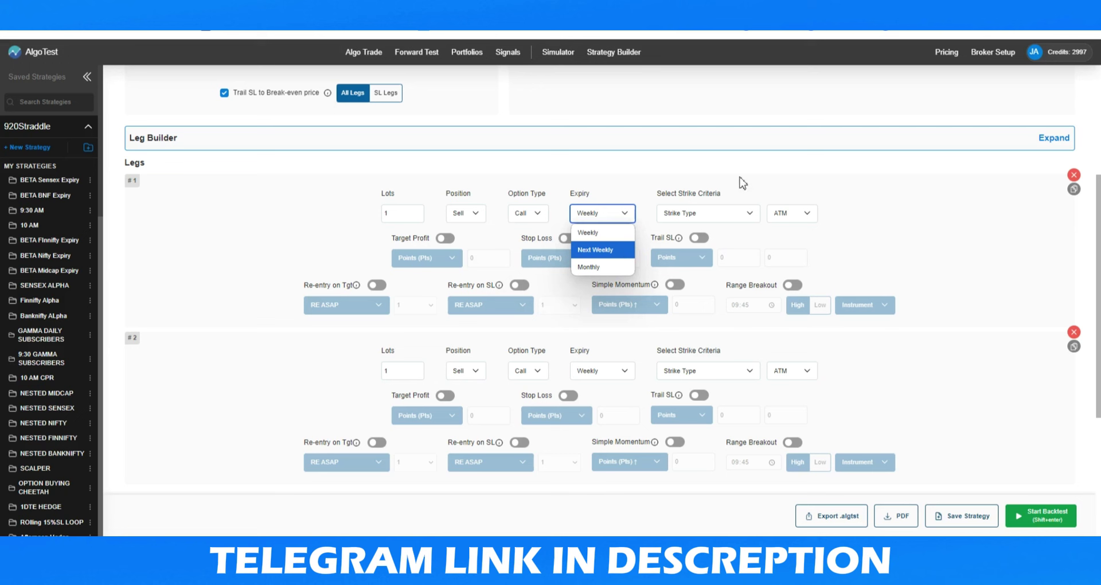
pyautogui.click(709, 201)
pyautogui.moveTo(658, 194); pyautogui.dragTo(718, 198)
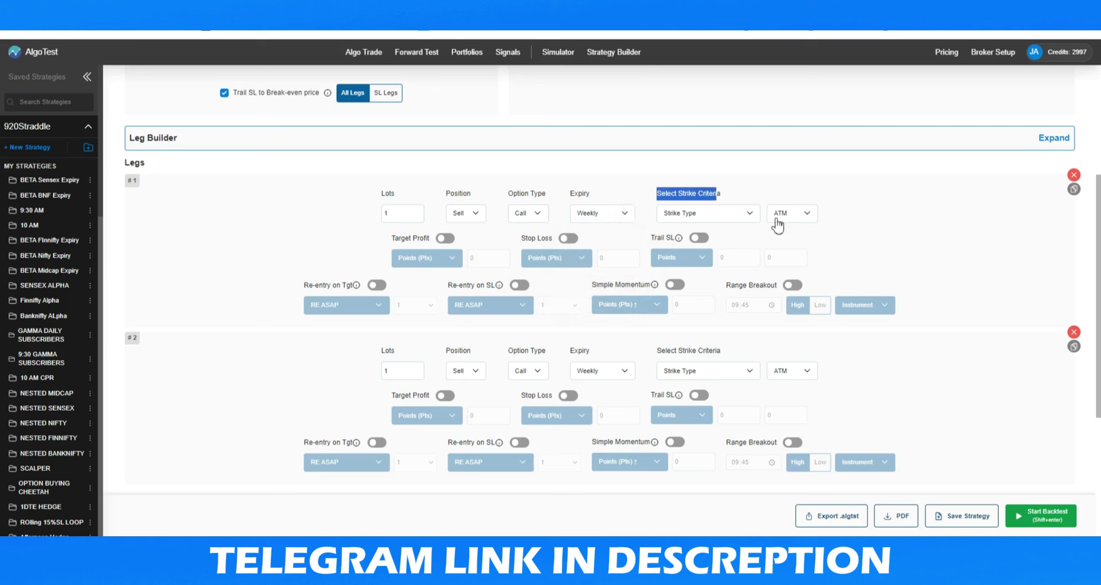
pyautogui.click(795, 216)
pyautogui.click(800, 173)
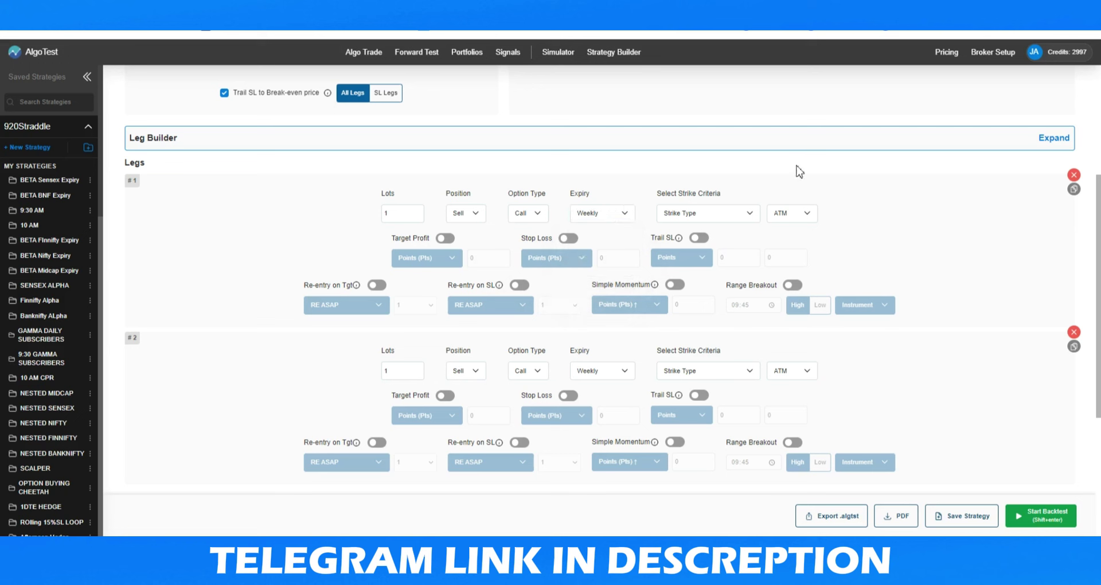
pyautogui.moveTo(658, 198); pyautogui.dragTo(726, 201)
pyautogui.click(736, 214)
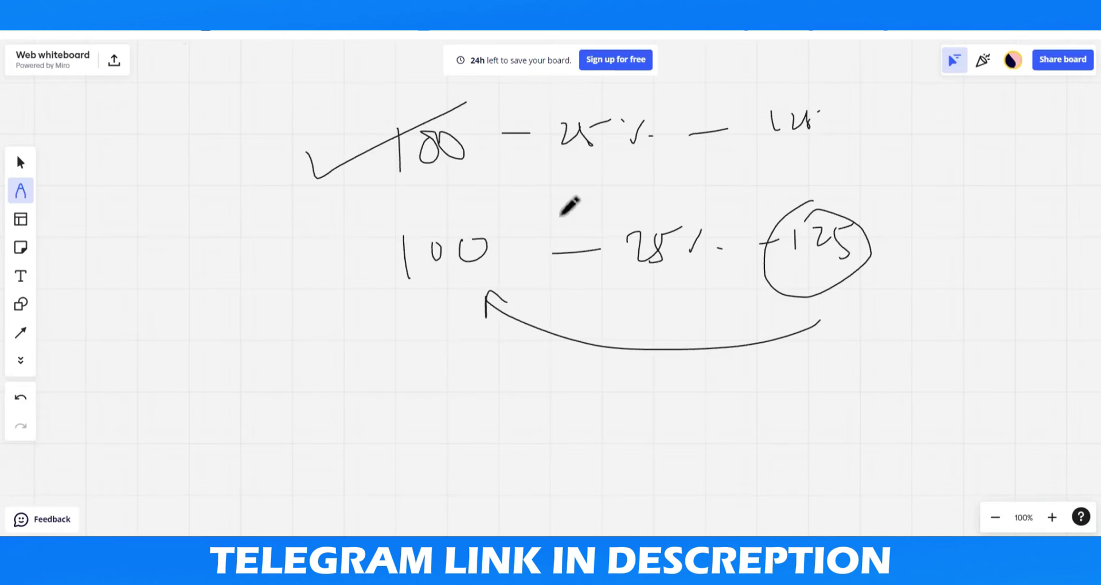
# - On the whiteboard, handwrite "Strike" with ITM, ATM and OTM beside it, and recheck the first leg's strike criteria in AlgoTest
pyautogui.scroll(-3, 570, 206)
pyautogui.moveTo(361, 265)
pyautogui.mouseDown()
pyautogui.moveTo(364, 292)
pyautogui.moveTo(437, 286)
pyautogui.moveTo(517, 270)
pyautogui.moveTo(652, 267)
pyautogui.moveTo(648, 253)
pyautogui.moveTo(669, 238)
pyautogui.moveTo(706, 243)
pyautogui.moveTo(684, 316)
pyautogui.moveTo(791, 300)
pyautogui.moveTo(635, 197)
pyautogui.moveTo(663, 169)
pyautogui.moveTo(743, 167)
pyautogui.mouseUp()
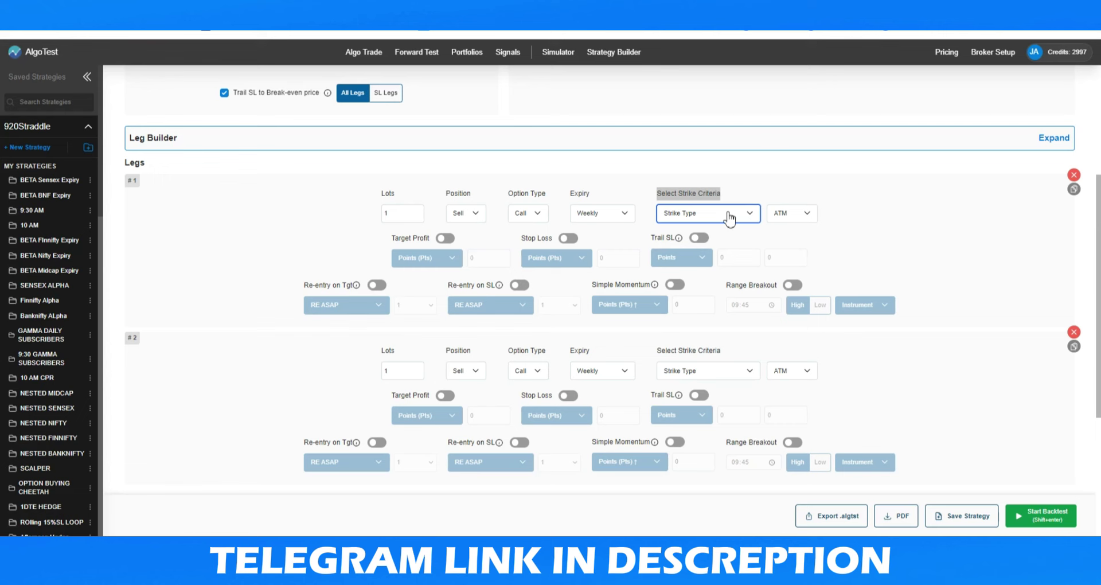
pyautogui.click(727, 217)
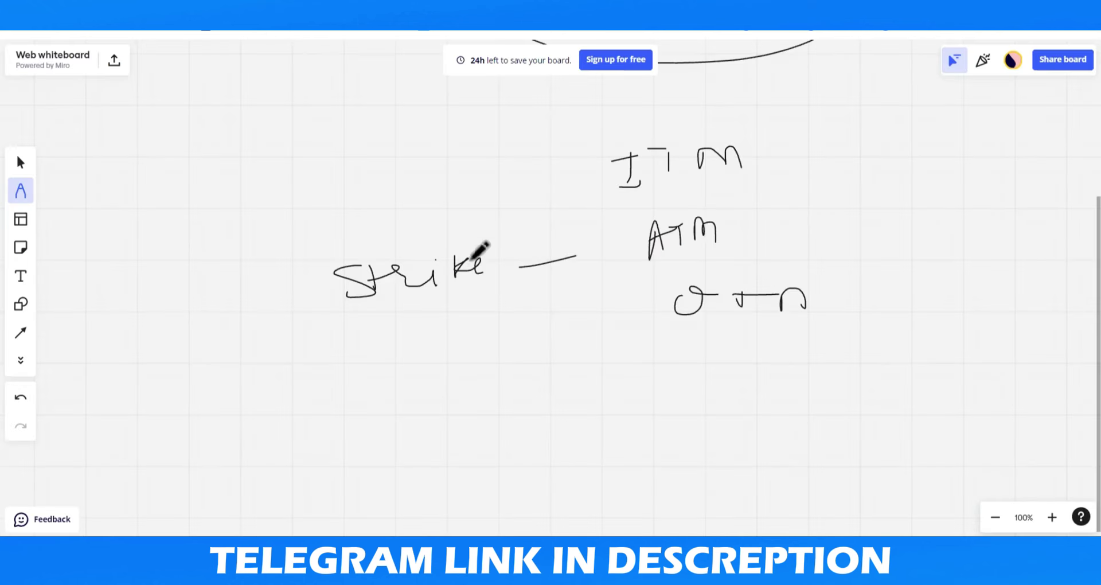
# - On the whiteboard below the strike notes, handwrite "Cu" and "< 100" with a ">" sign underneath
pyautogui.scroll(-3, 475, 251)
pyautogui.moveTo(341, 216)
pyautogui.mouseDown()
pyautogui.moveTo(341, 259)
pyautogui.moveTo(402, 227)
pyautogui.mouseUp()
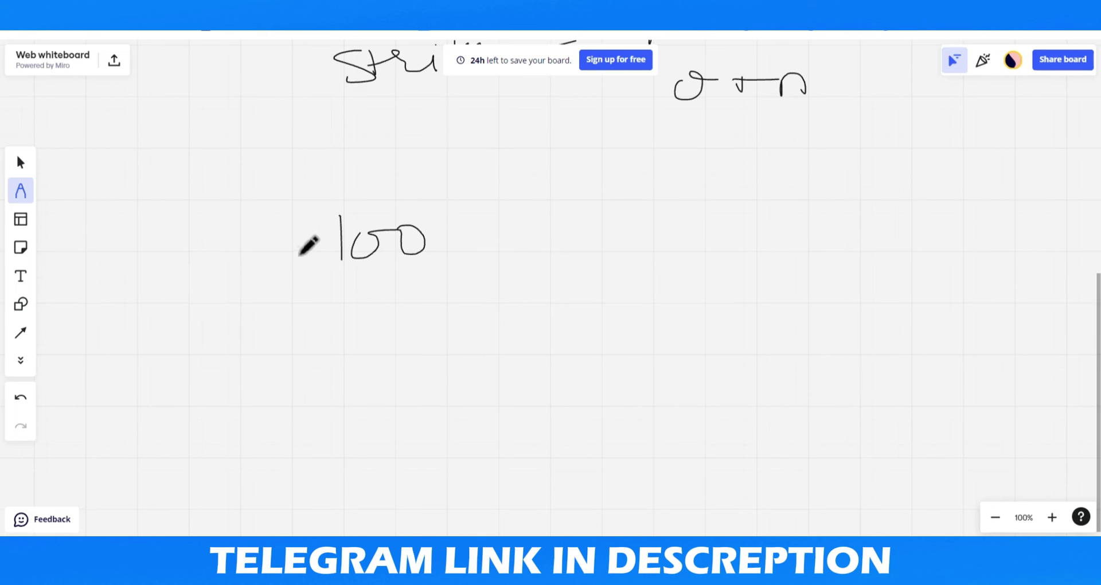
pyautogui.moveTo(158, 241)
pyautogui.mouseDown()
pyautogui.moveTo(165, 277)
pyautogui.moveTo(203, 265)
pyautogui.mouseUp()
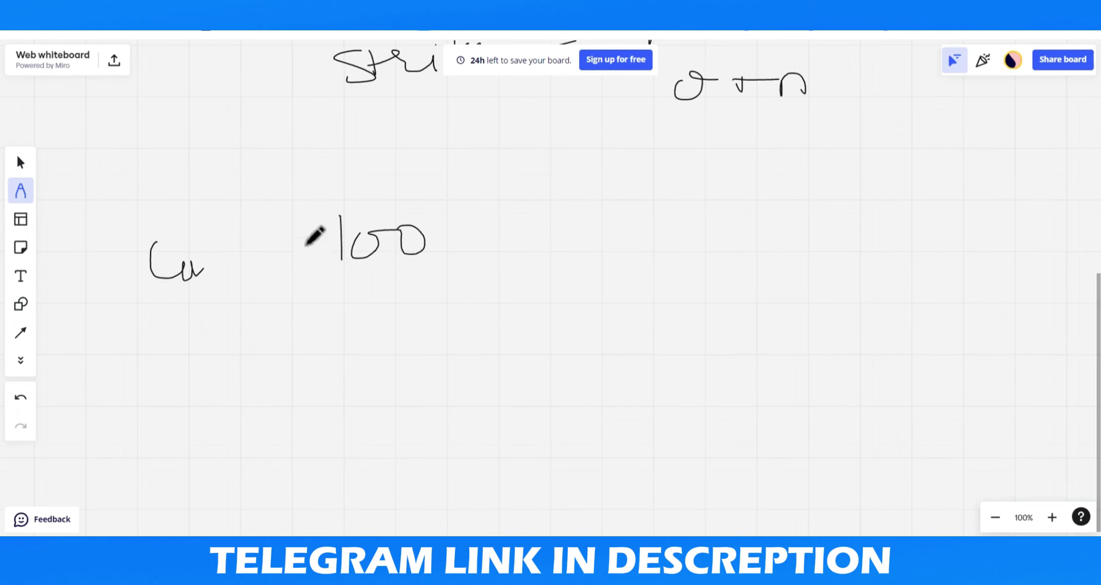
pyautogui.moveTo(312, 228)
pyautogui.mouseDown()
pyautogui.moveTo(274, 258)
pyautogui.moveTo(300, 262)
pyautogui.mouseUp()
pyautogui.moveTo(292, 313); pyautogui.dragTo(292, 343)
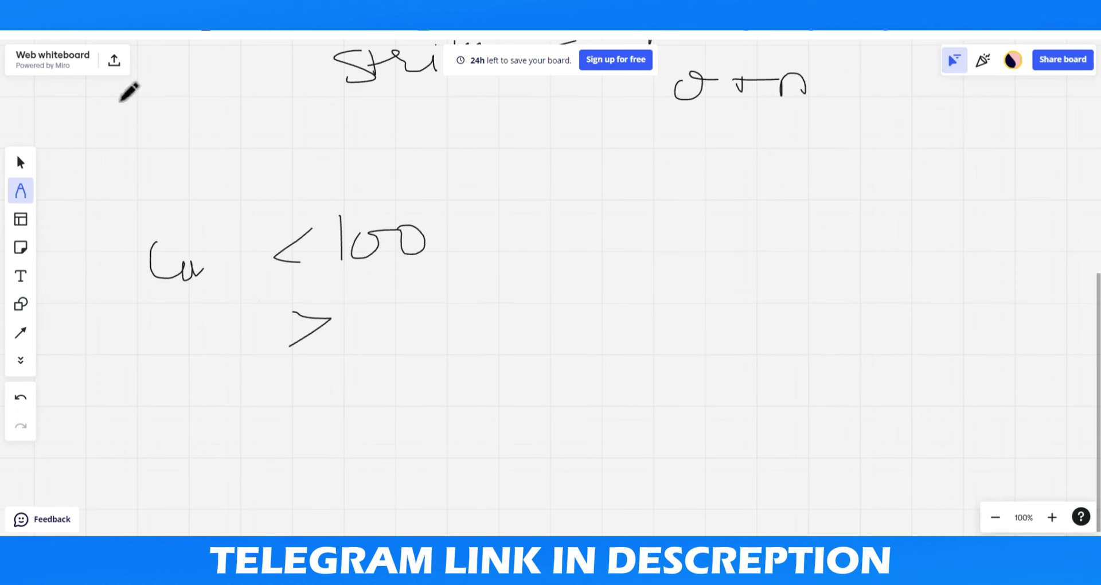